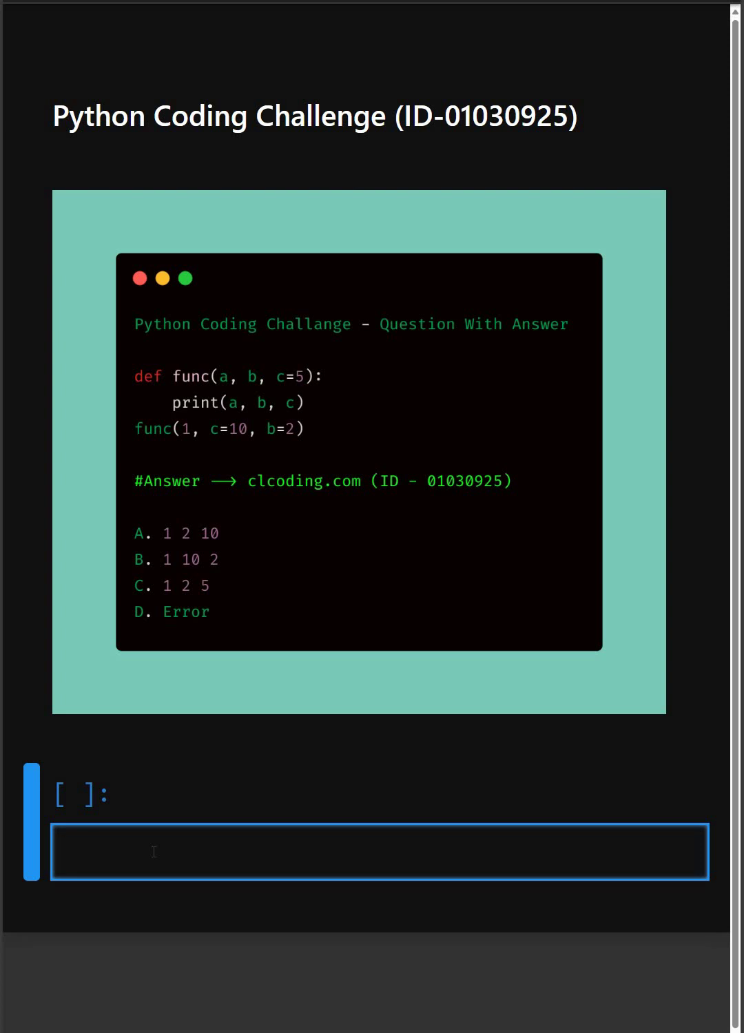
Step: Paste the func definition and the call func(1, c=10, b=2) into the empty cell
type("def func(a, b, c=5):     print(a, b, c)  func(1, c=10, b=2)")
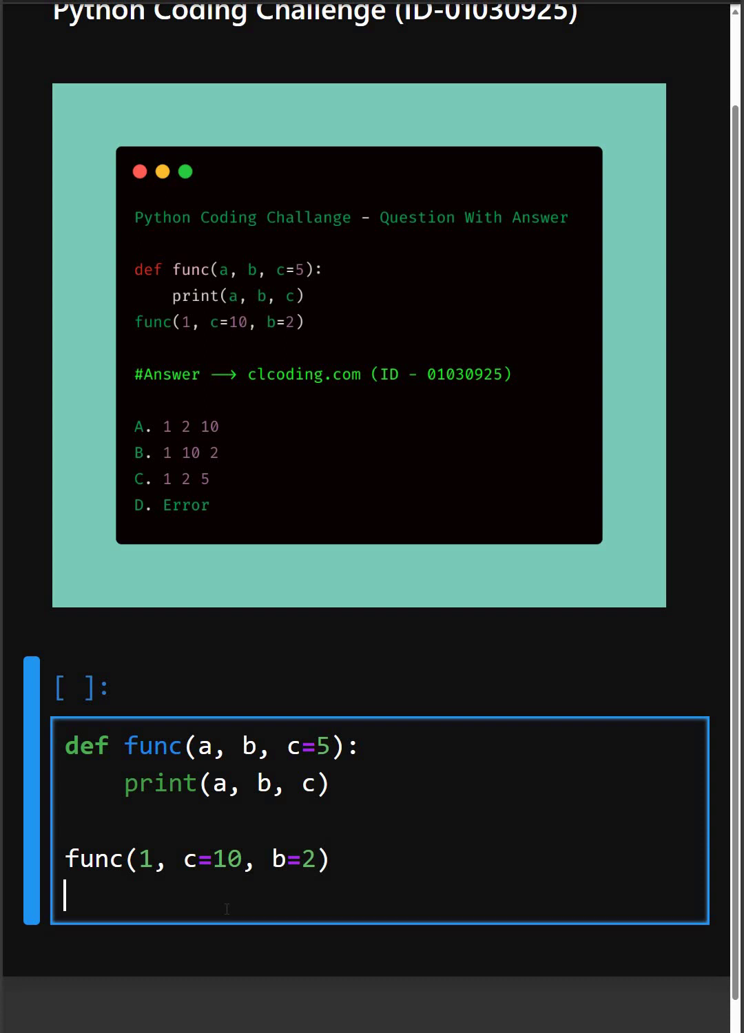
Step: Run the cell so it prints 1 2 10, matching option A
key("shift+Return")
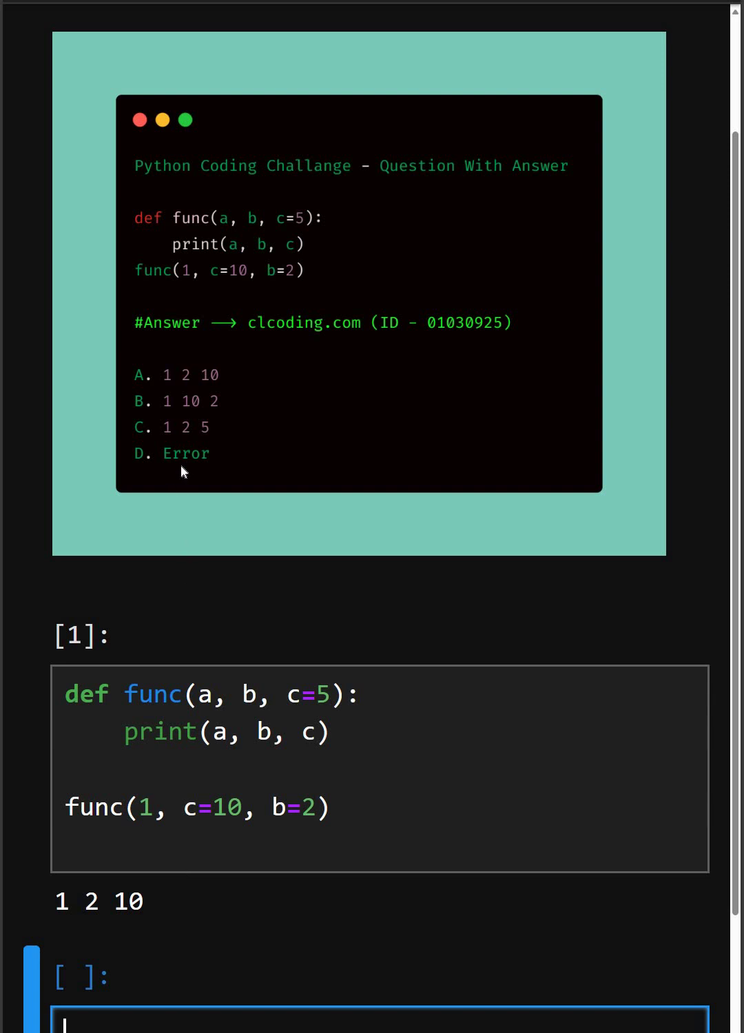
scroll(189, 444, "up", 1)
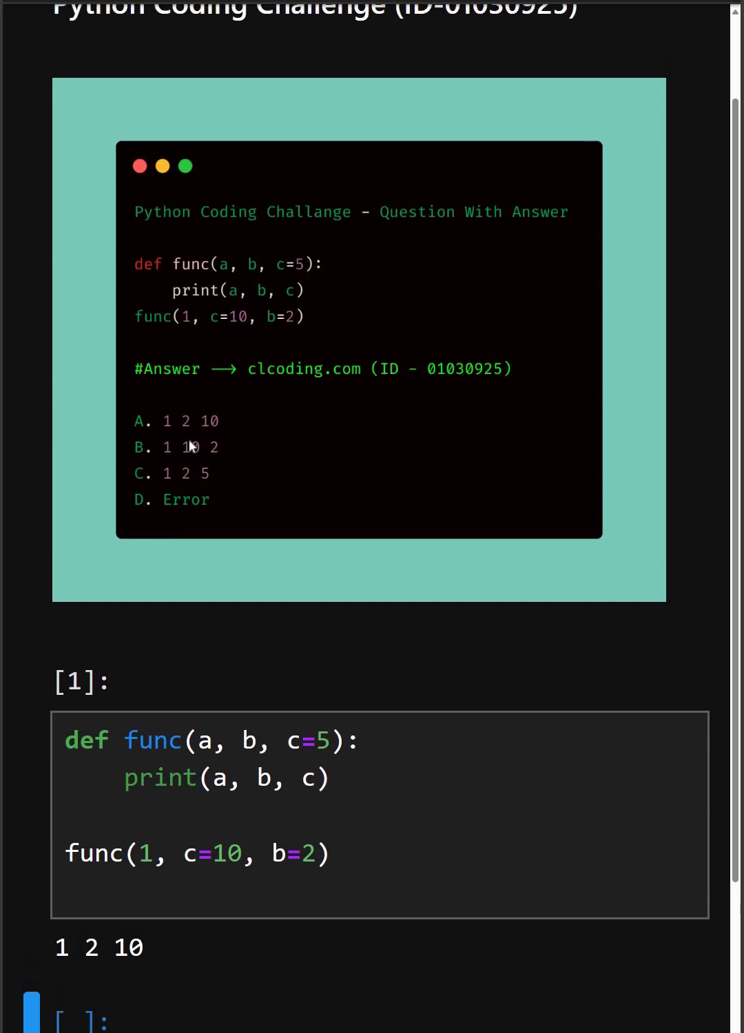